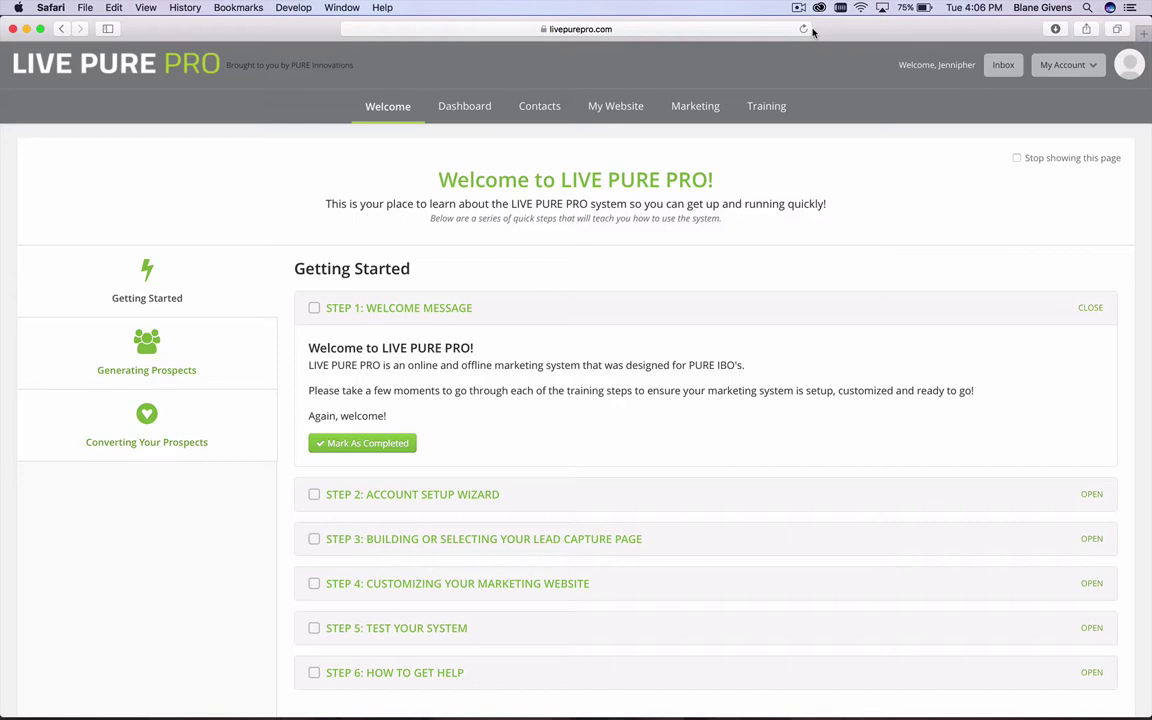
# Open the Email Template Creator from the marketing tools
pyautogui.click(702, 106)
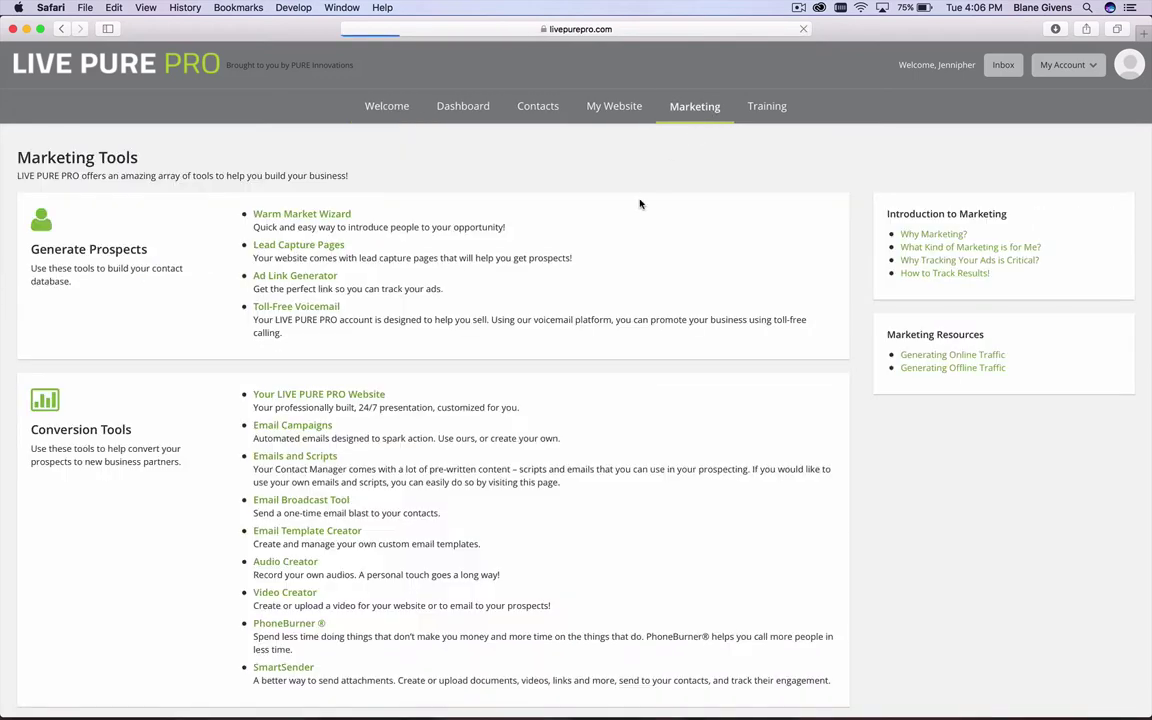
pyautogui.scroll(-1, 400, 450)
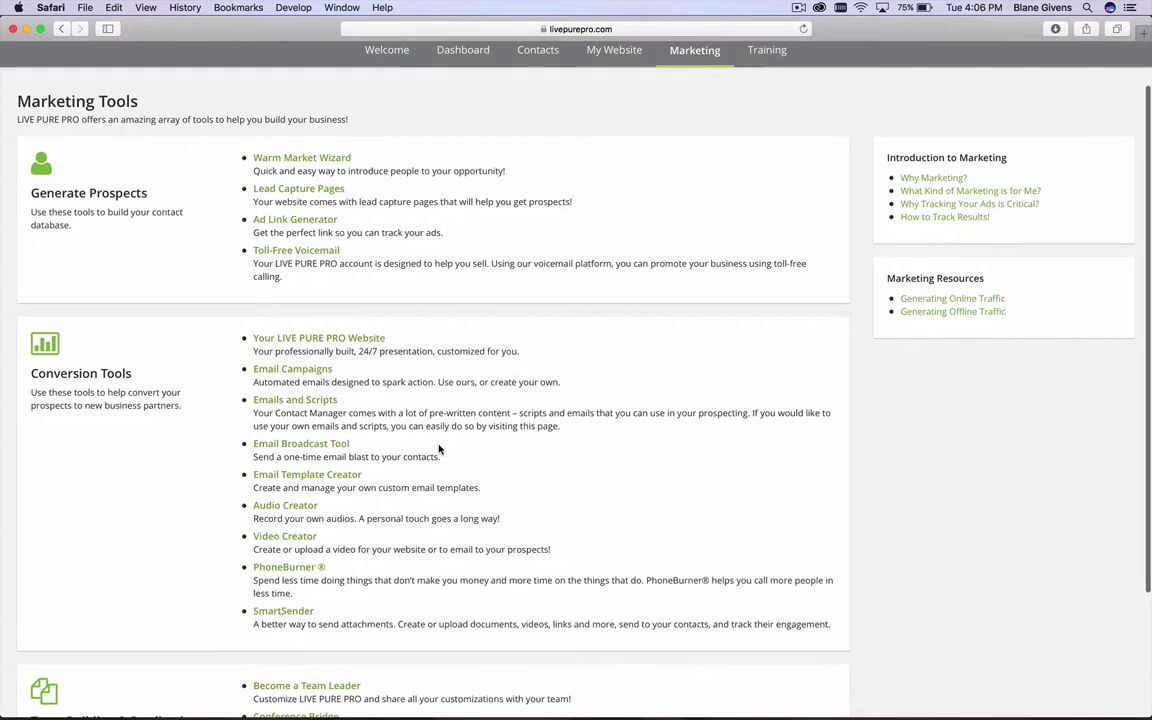
pyautogui.click(332, 478)
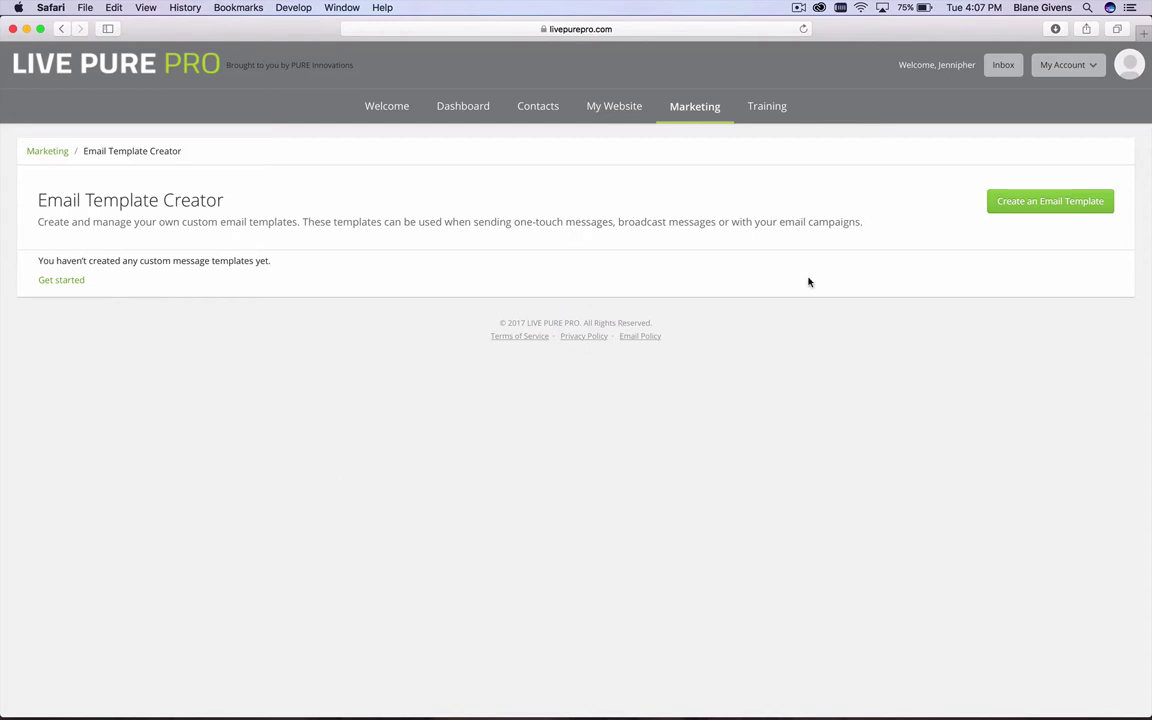
# Create a custom email template named "Template for Prospects" with the description "This is just a test email for Live PURE Pro tutorials."
pyautogui.click(1065, 209)
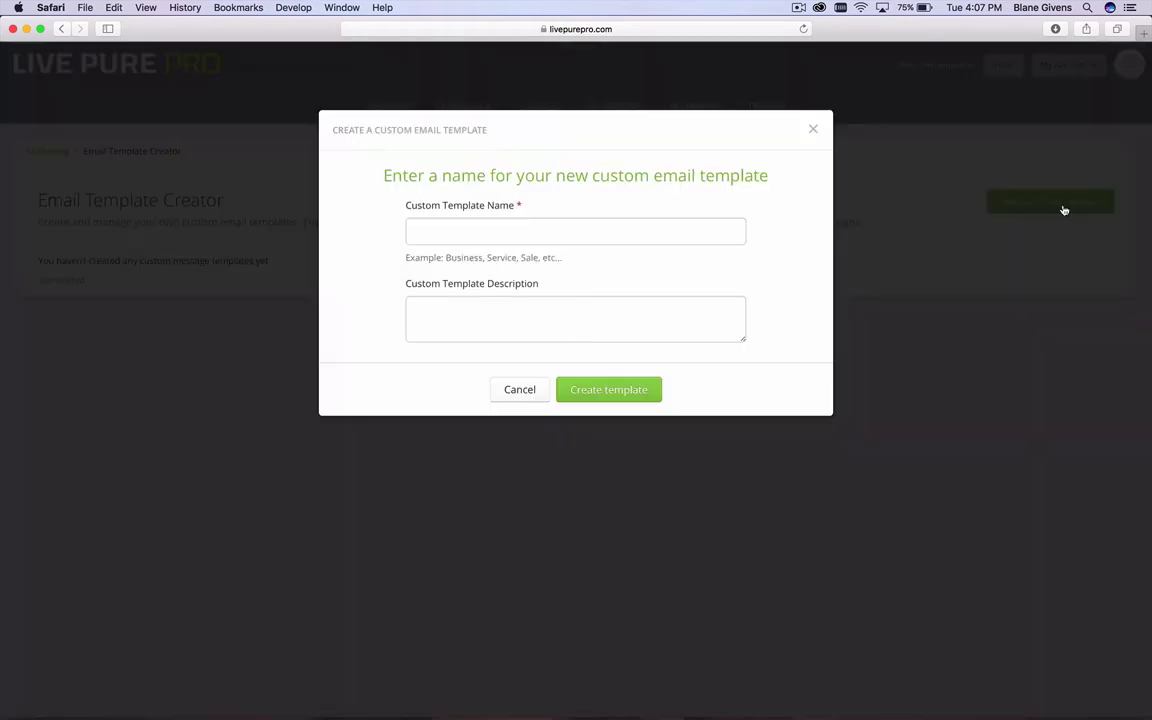
pyautogui.click(561, 228)
pyautogui.write('Template 1')
pyautogui.press('Tab')
pyautogui.write('This is just a test email for Live PURE Pro tutorials.')
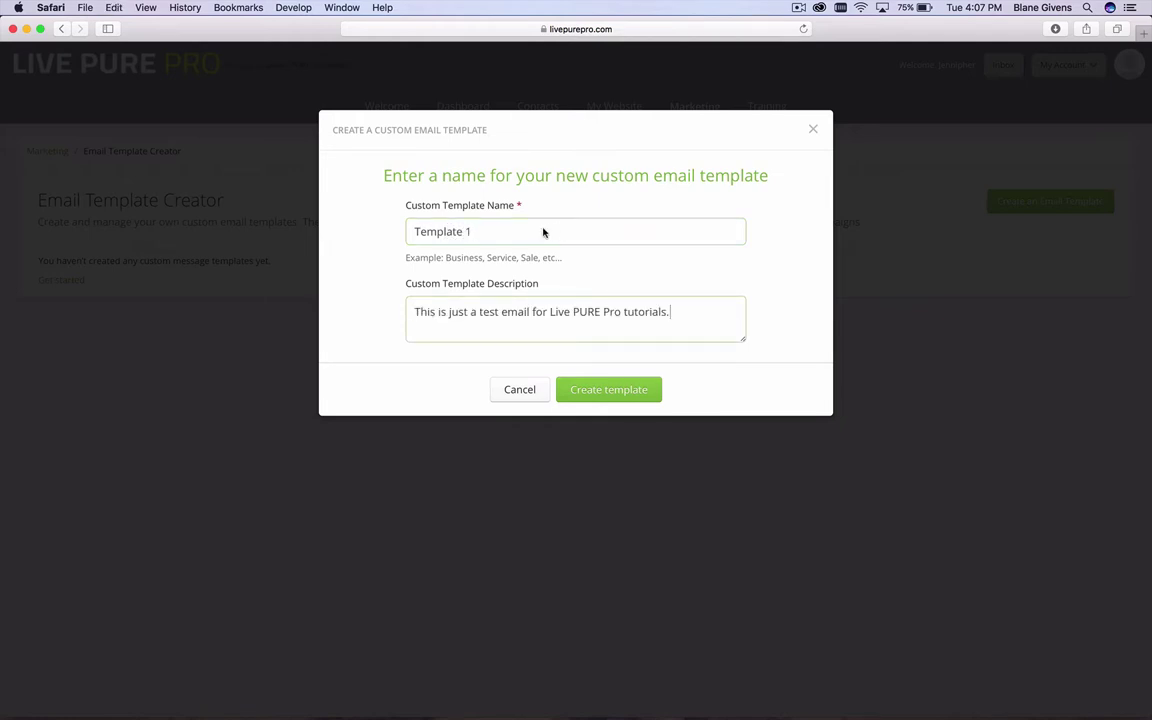
pyautogui.click(508, 236)
pyautogui.press('BackSpace')
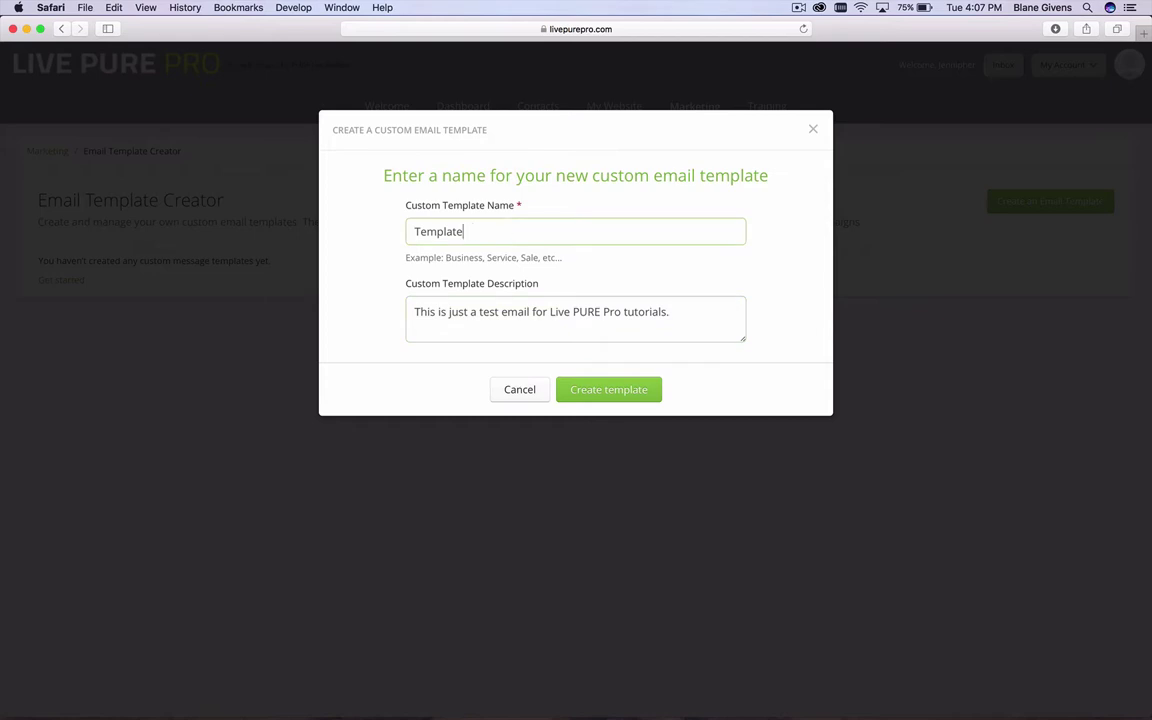
pyautogui.write('for Prospects')
pyautogui.click(601, 392)
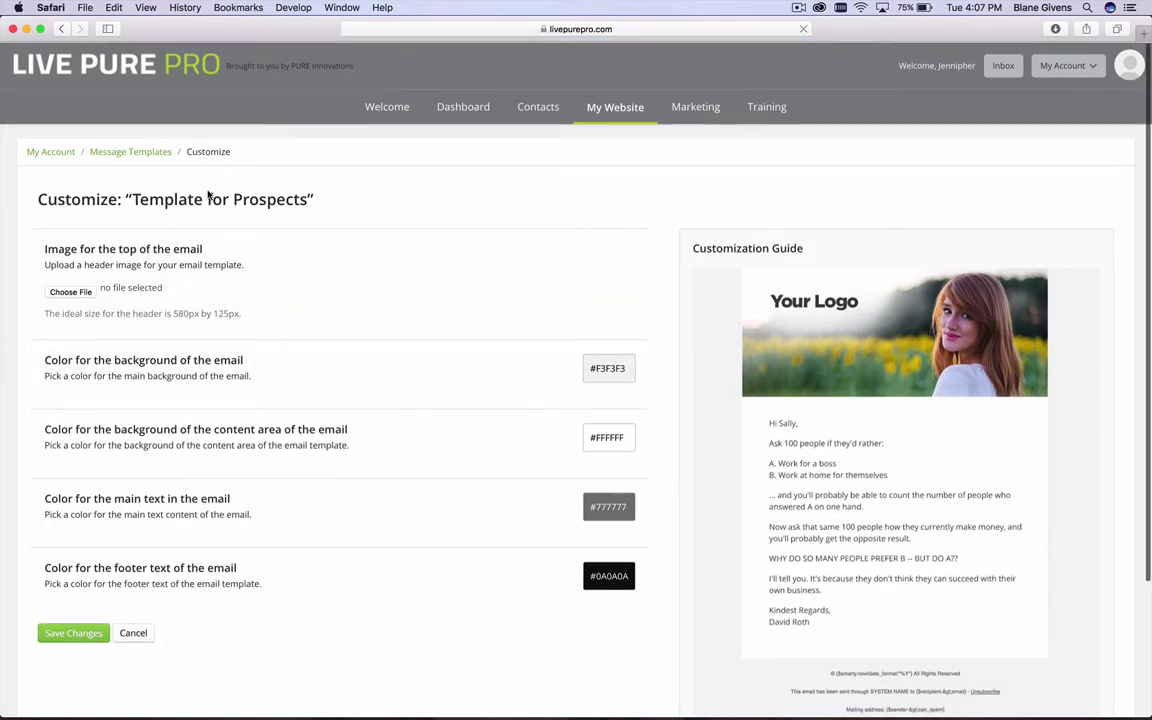
# Choose SampleHeaderGraphic.jpg from the Desktop as the image for the top of the email
pyautogui.scroll(-3, 208, 195)
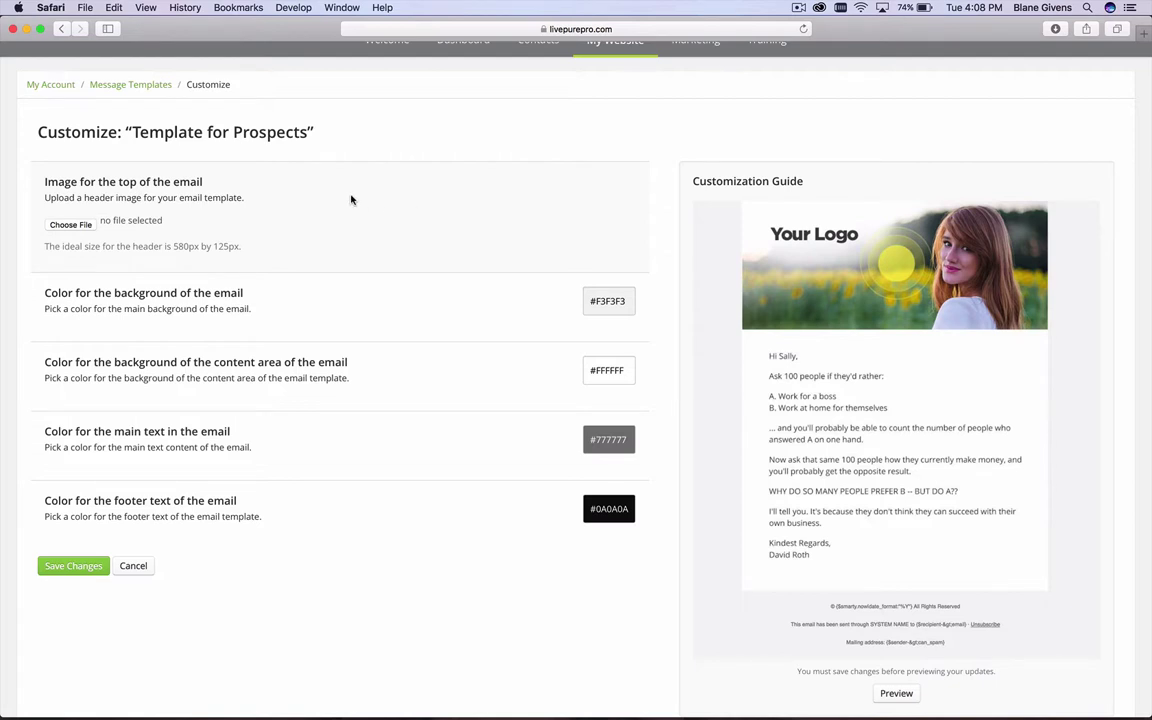
pyautogui.click(80, 225)
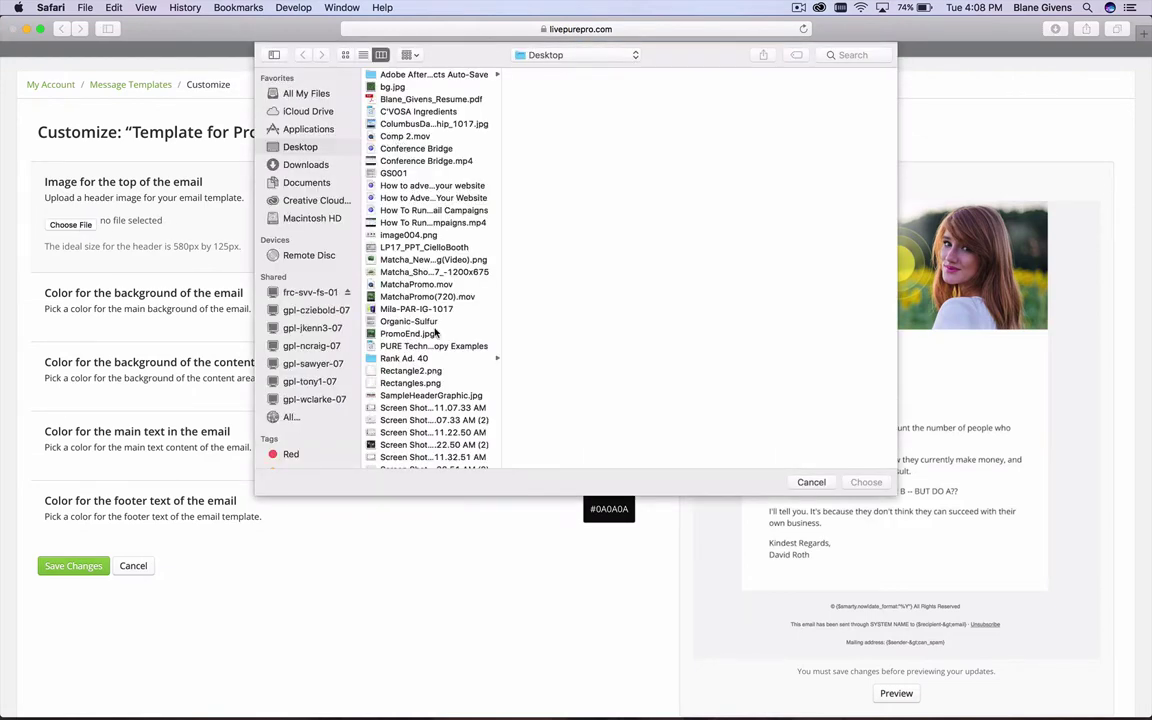
pyautogui.scroll(-10, 437, 334)
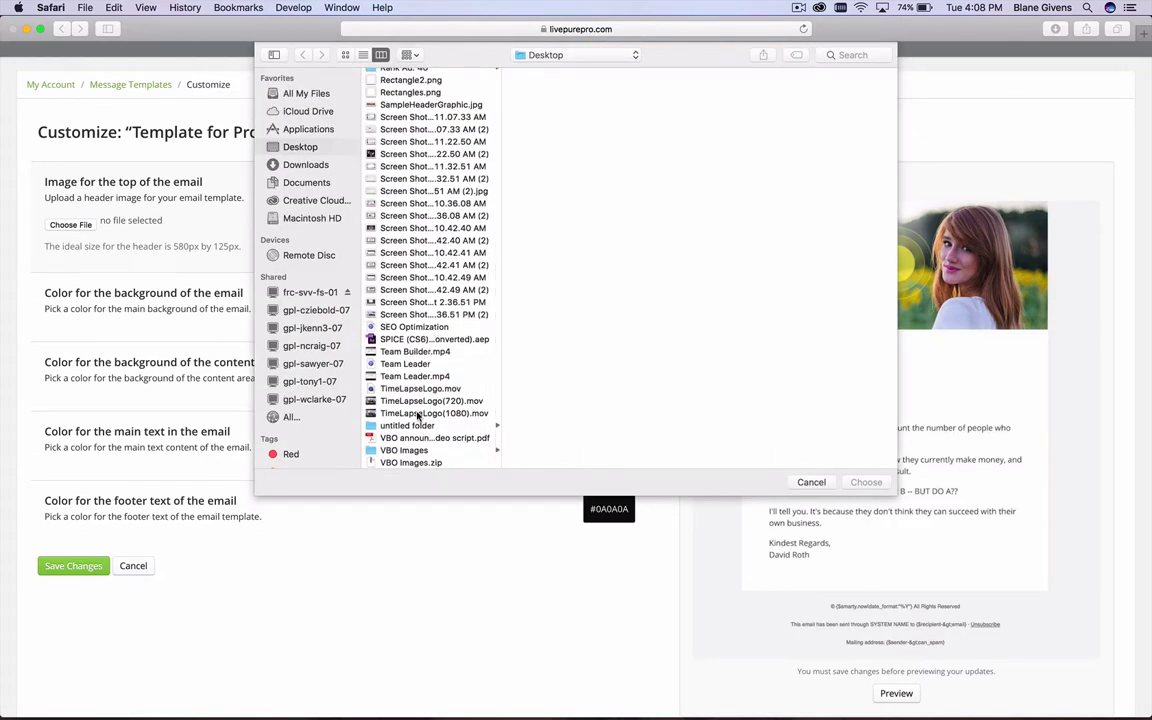
pyautogui.click(425, 105)
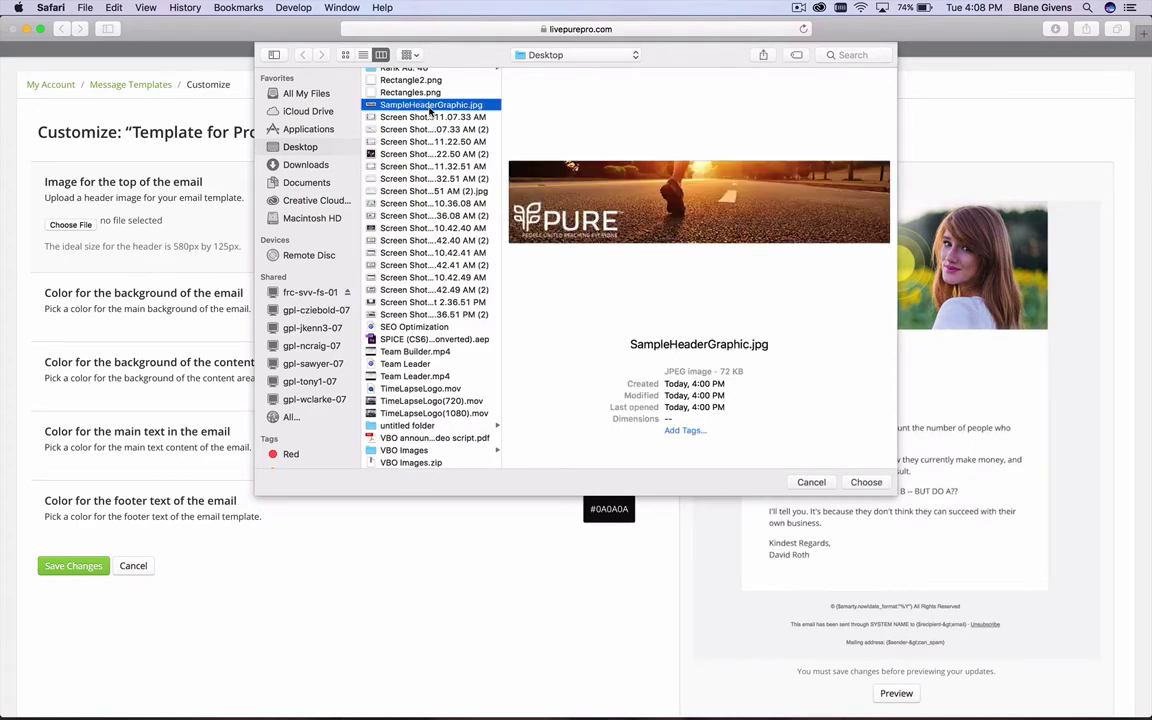
pyautogui.doubleClick(428, 106)
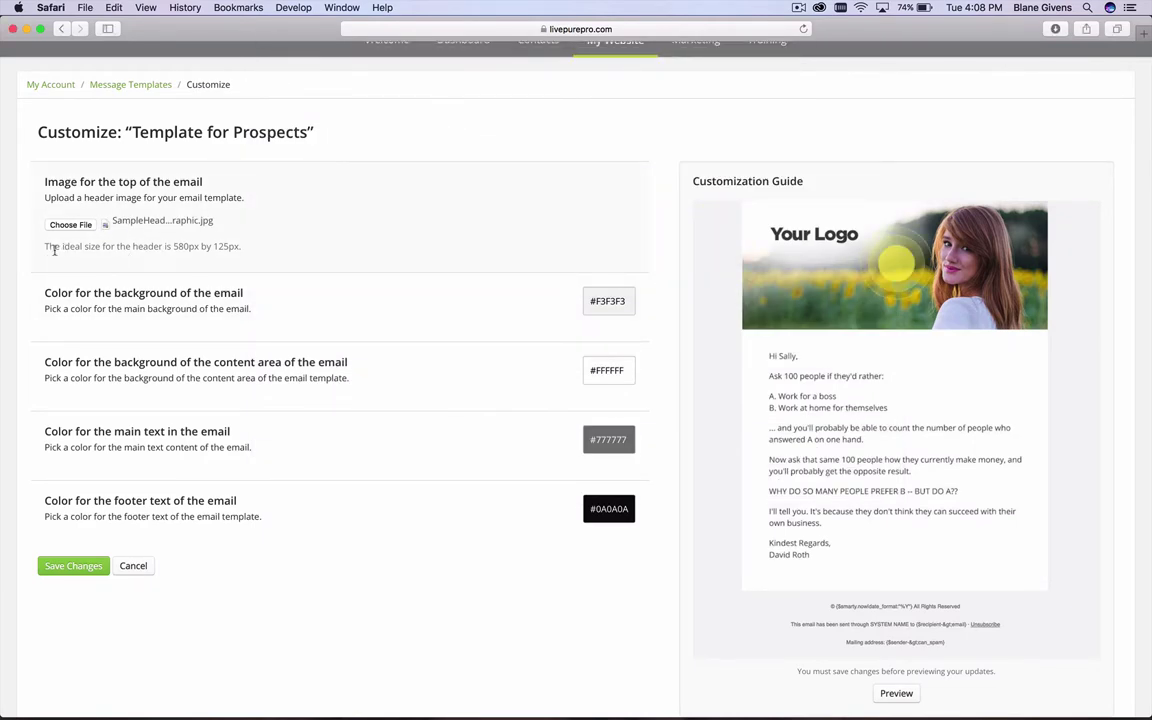
pyautogui.moveTo(49, 247); pyautogui.dragTo(240, 248)
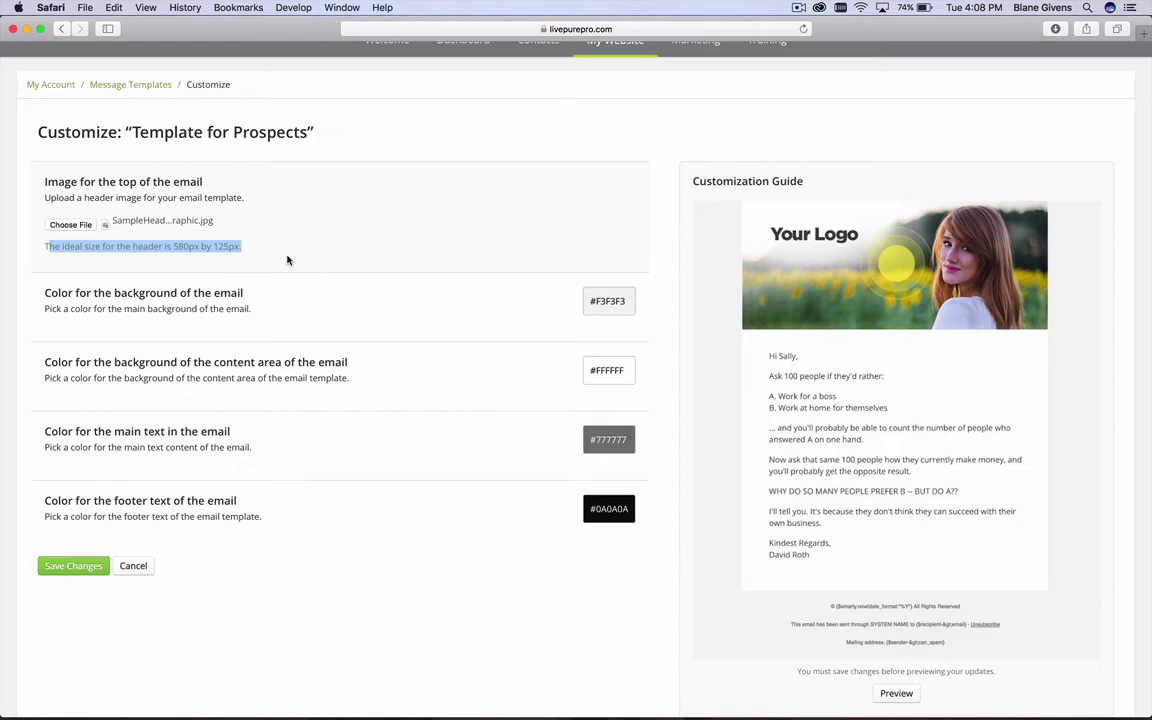
pyautogui.click(176, 249)
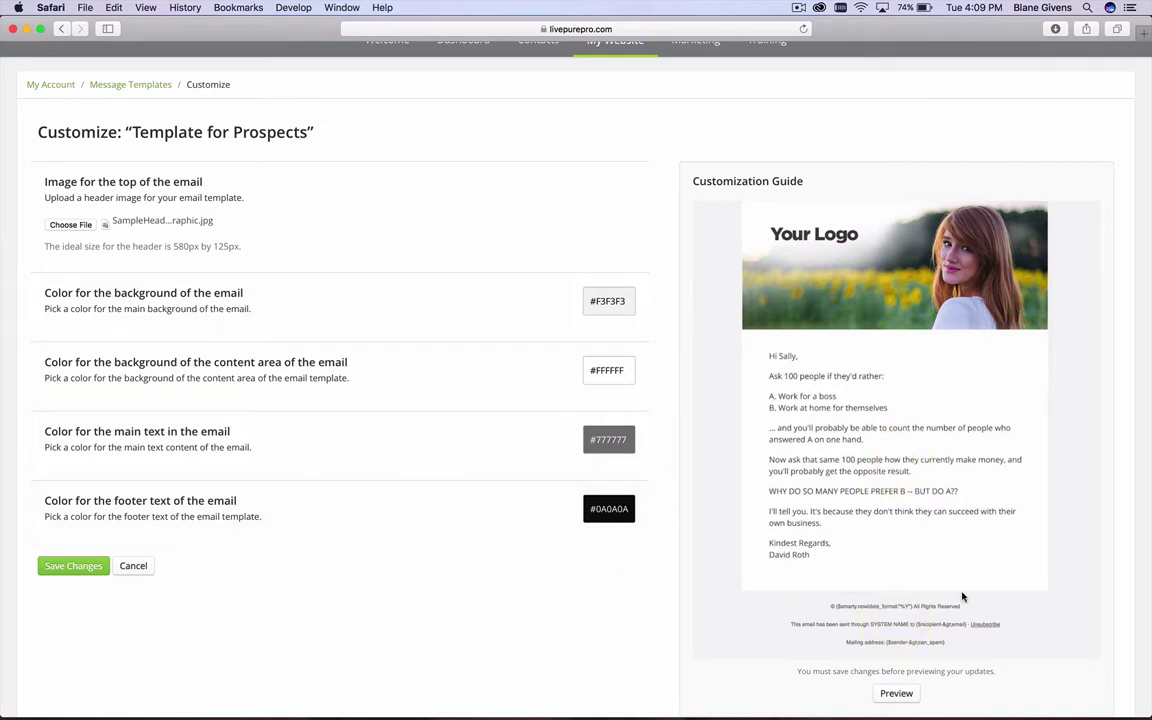
# Save the template's header image change and preview the email design
pyautogui.click(901, 691)
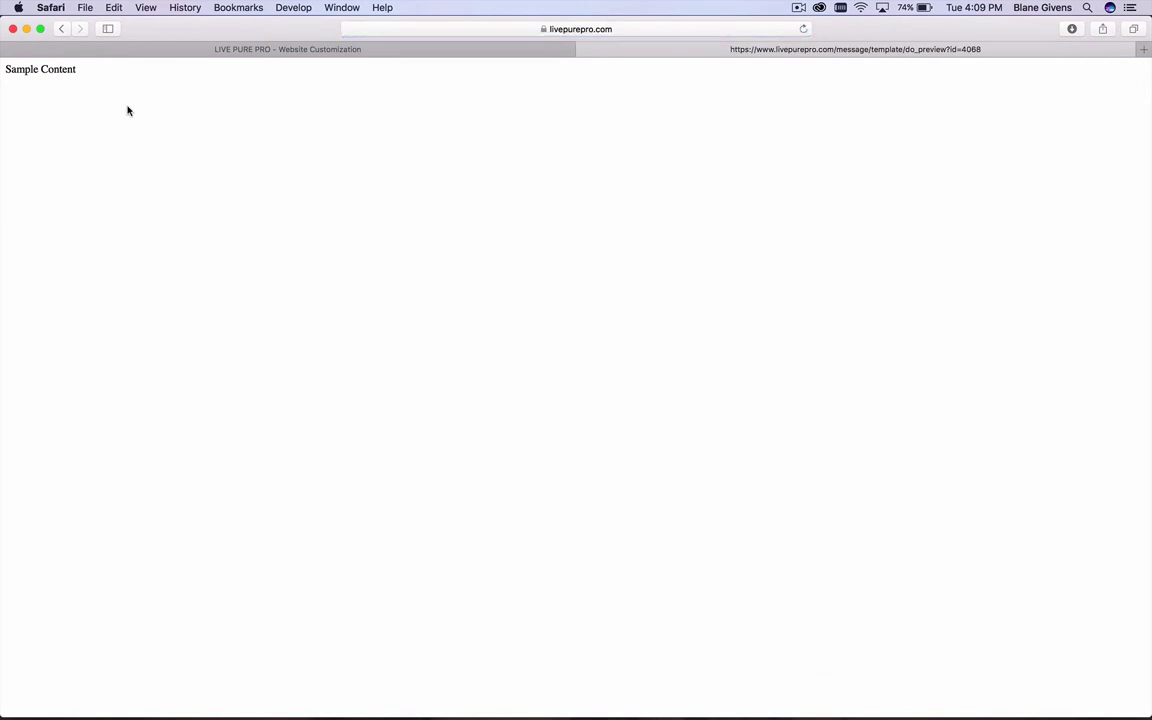
pyautogui.click(61, 29)
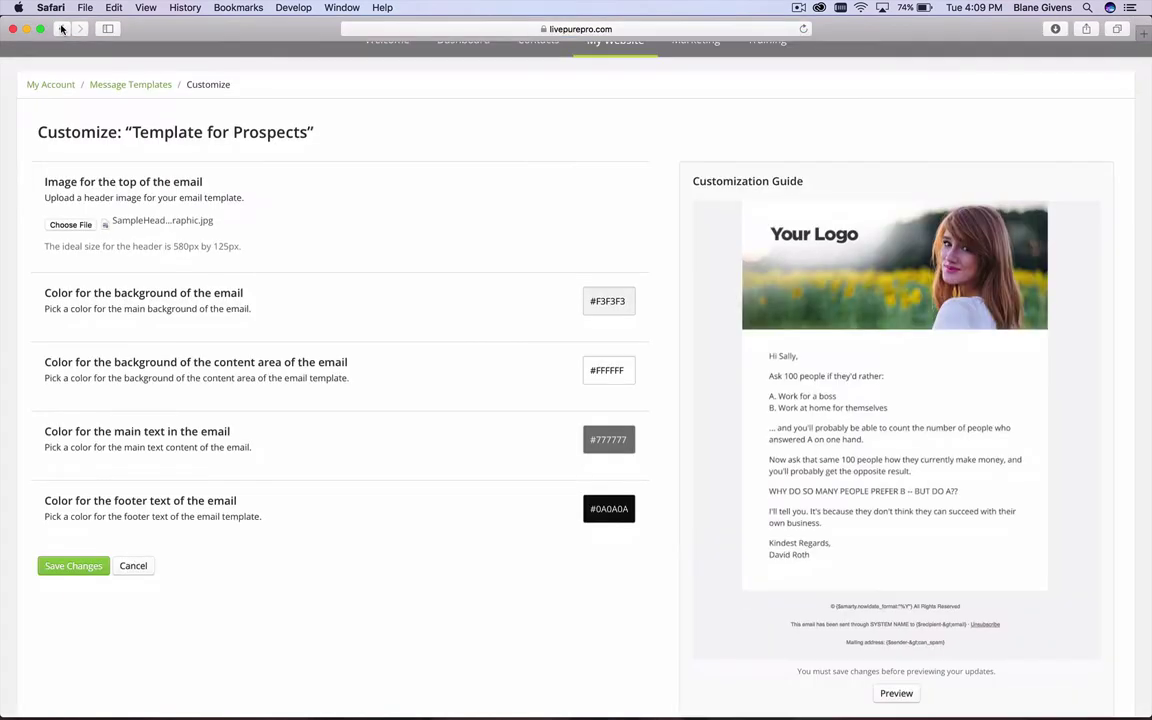
pyautogui.click(73, 565)
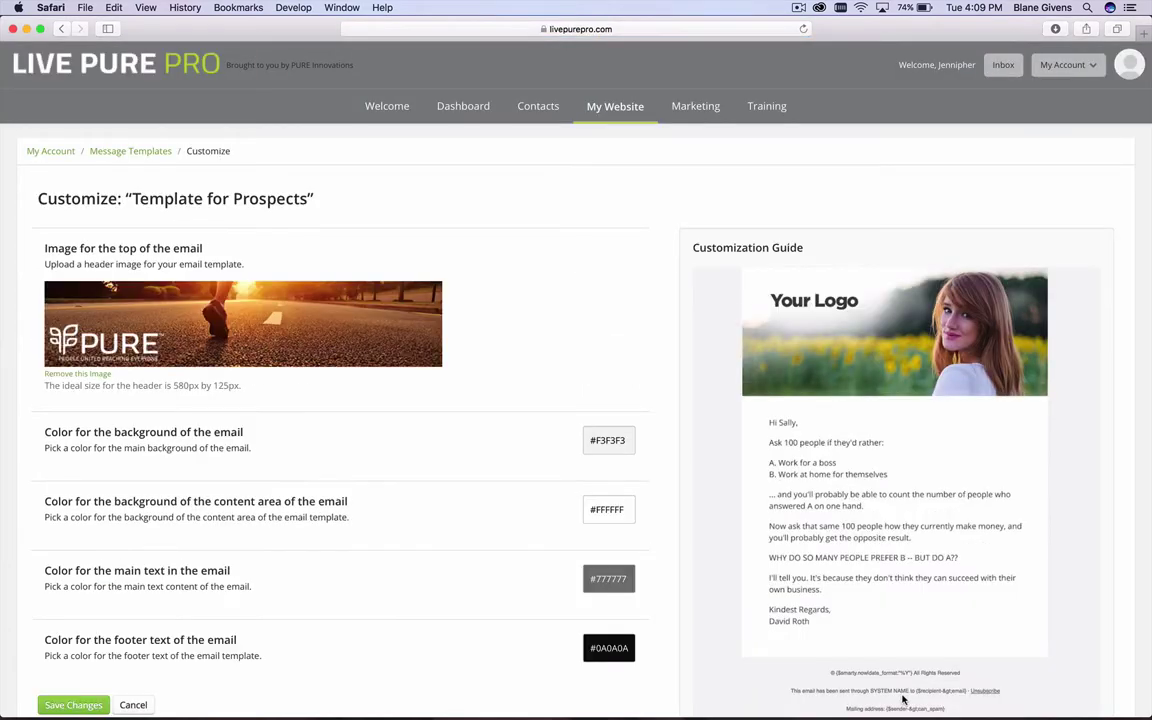
pyautogui.scroll(-1, 903, 700)
pyautogui.click(893, 663)
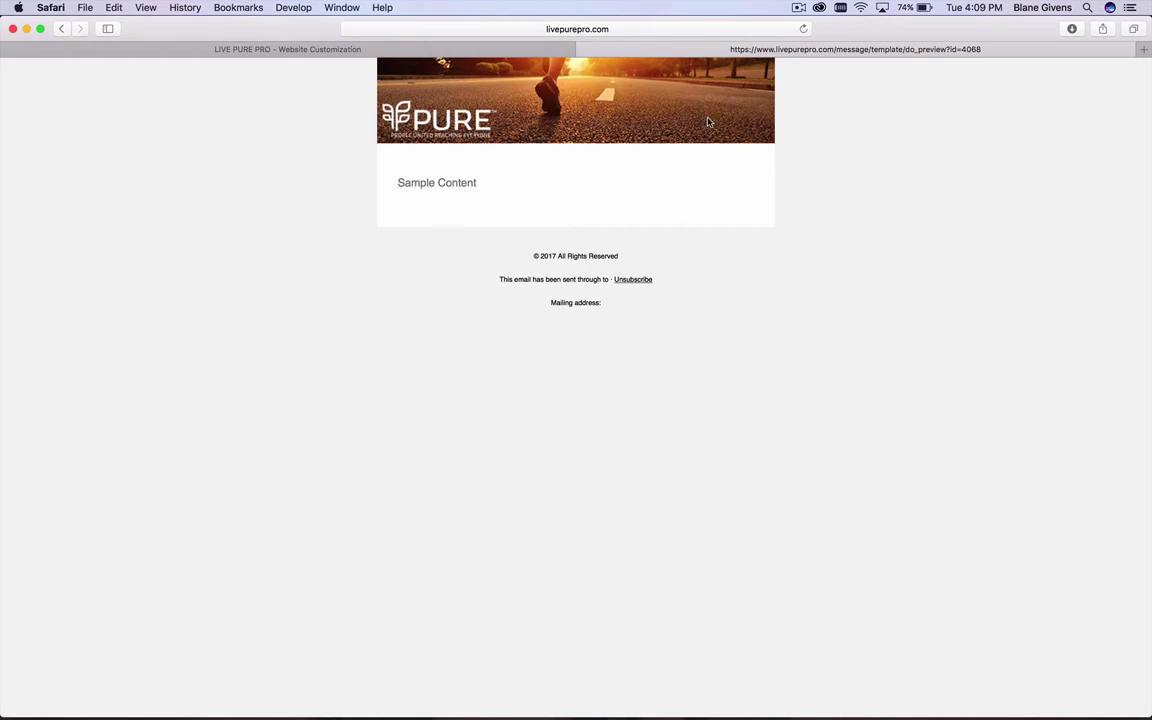
# Leave the preview and return to the list of message templates
pyautogui.click(62, 29)
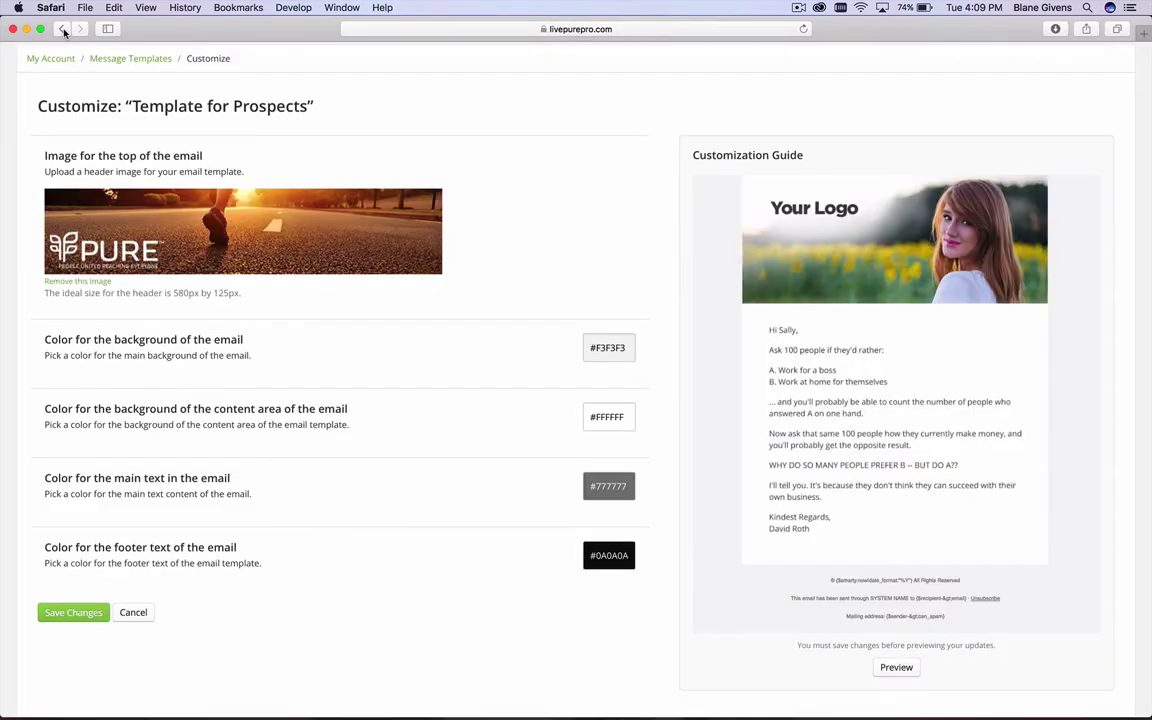
pyautogui.scroll(2, 257, 290)
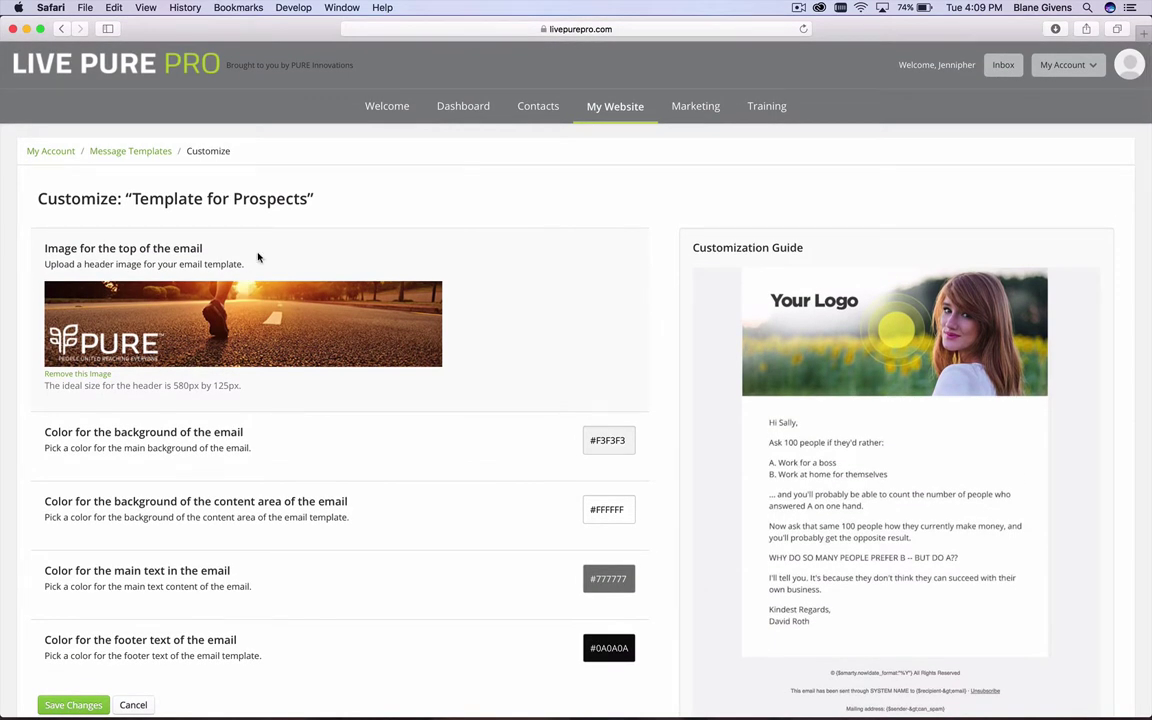
pyautogui.click(121, 153)
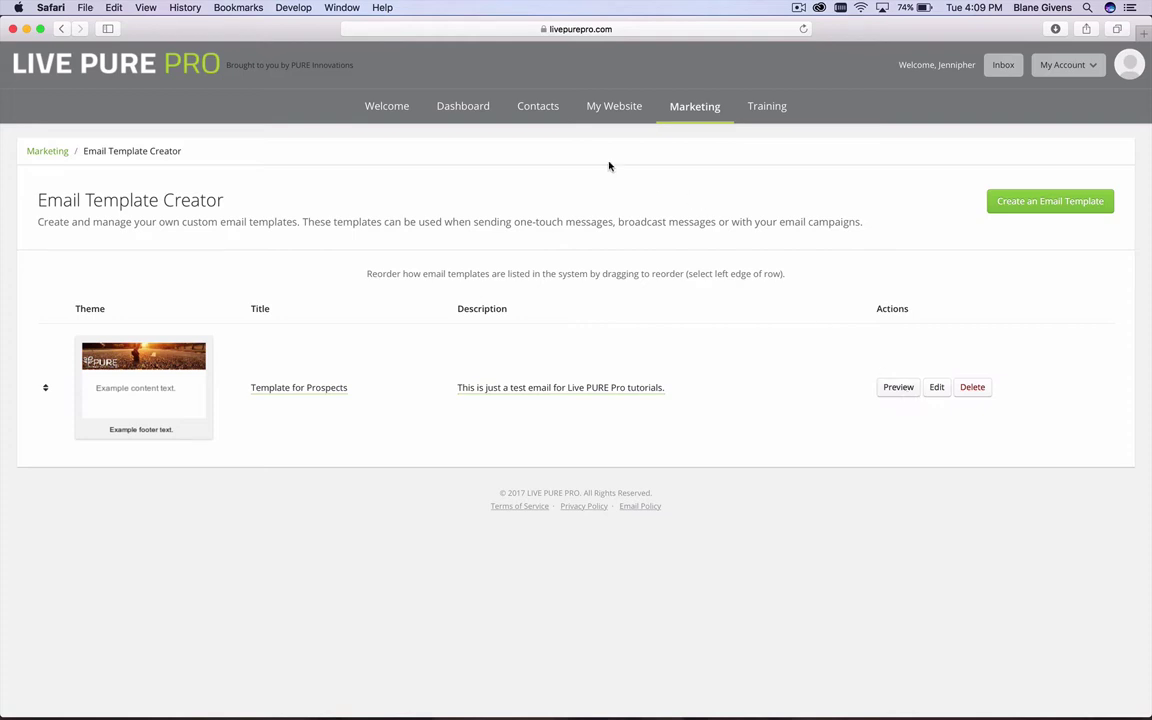
# Start a new email to the second person in the contacts list
pyautogui.click(535, 108)
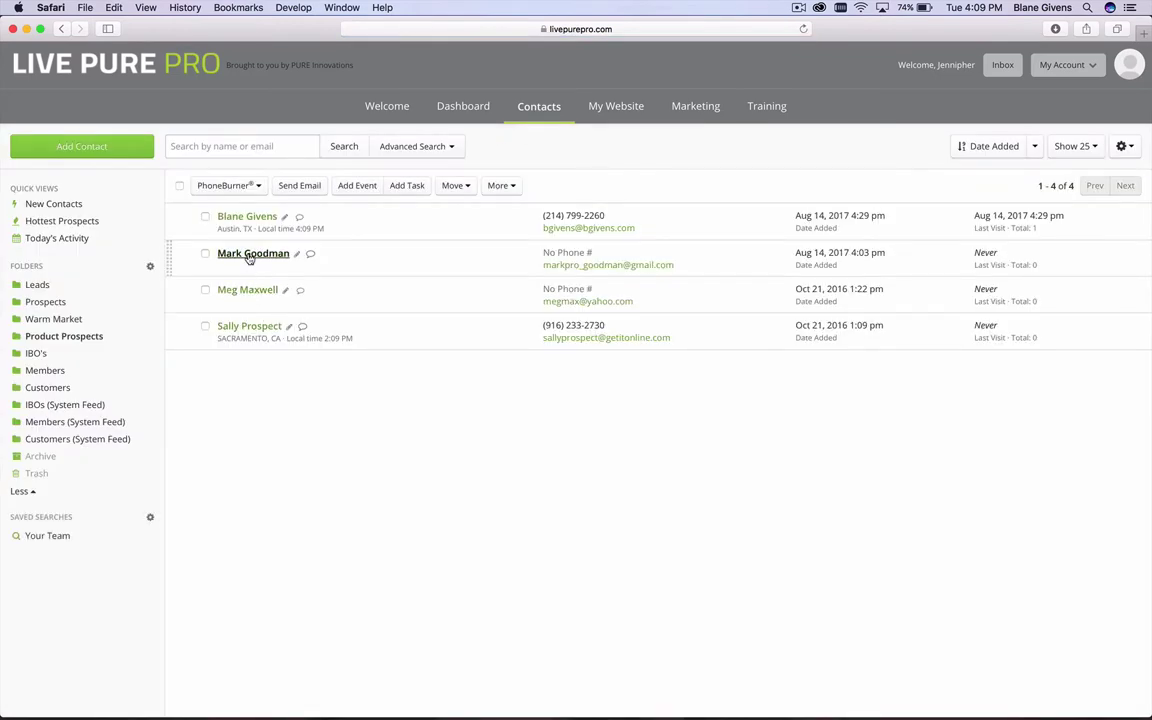
pyautogui.click(249, 255)
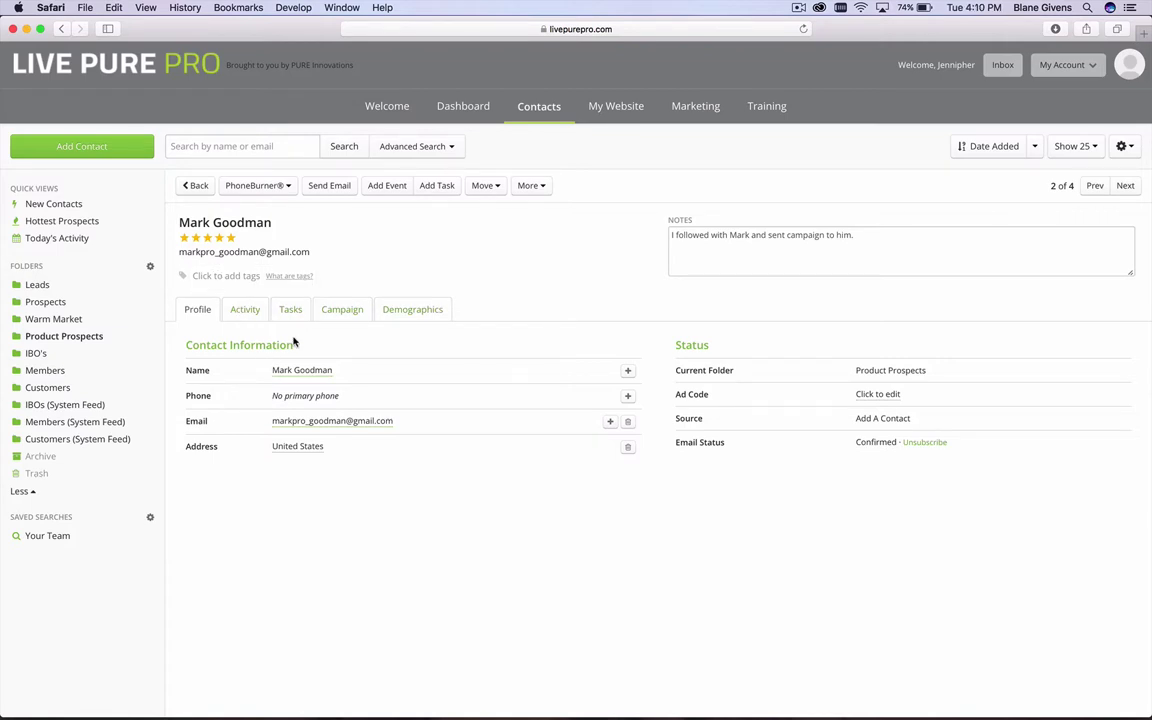
pyautogui.click(335, 188)
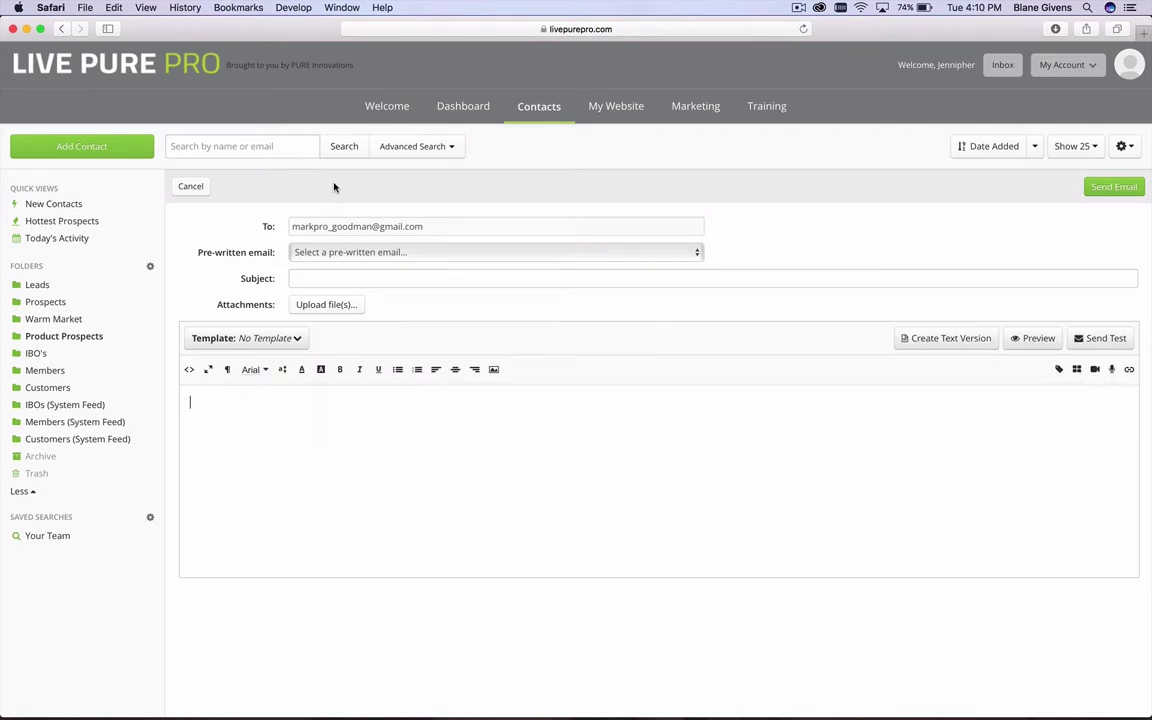
# Apply the "Template for Prospects" template to the email and place the cursor in its message body
pyautogui.click(247, 343)
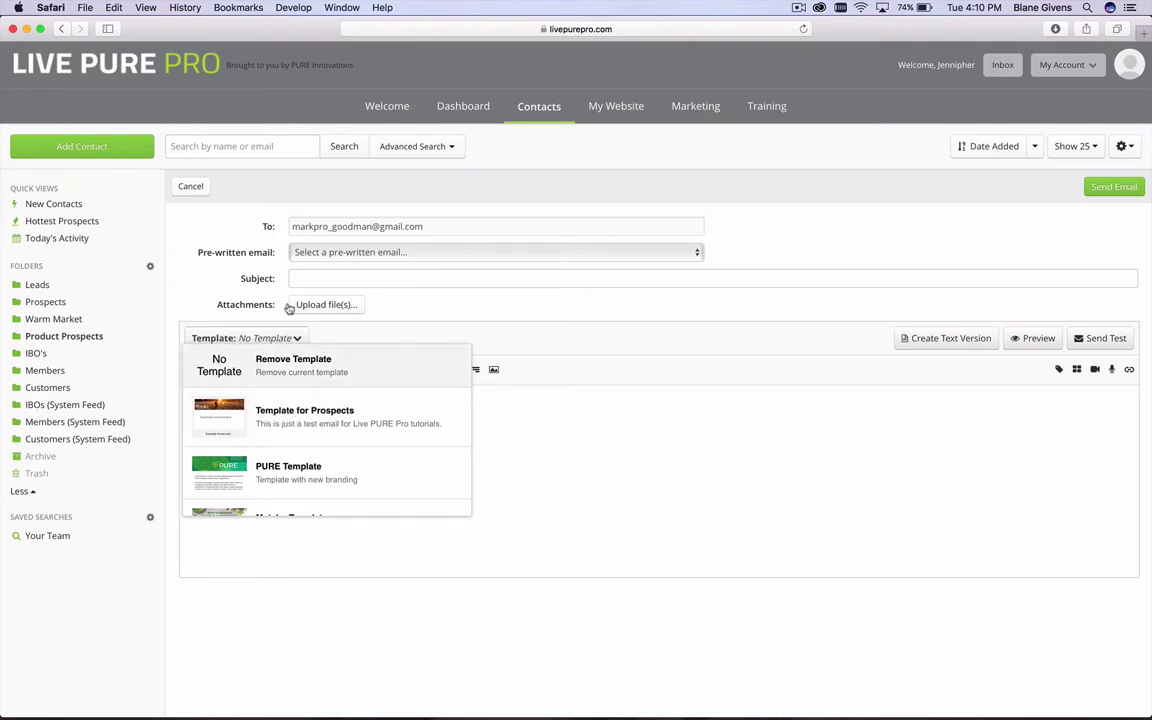
pyautogui.click(226, 338)
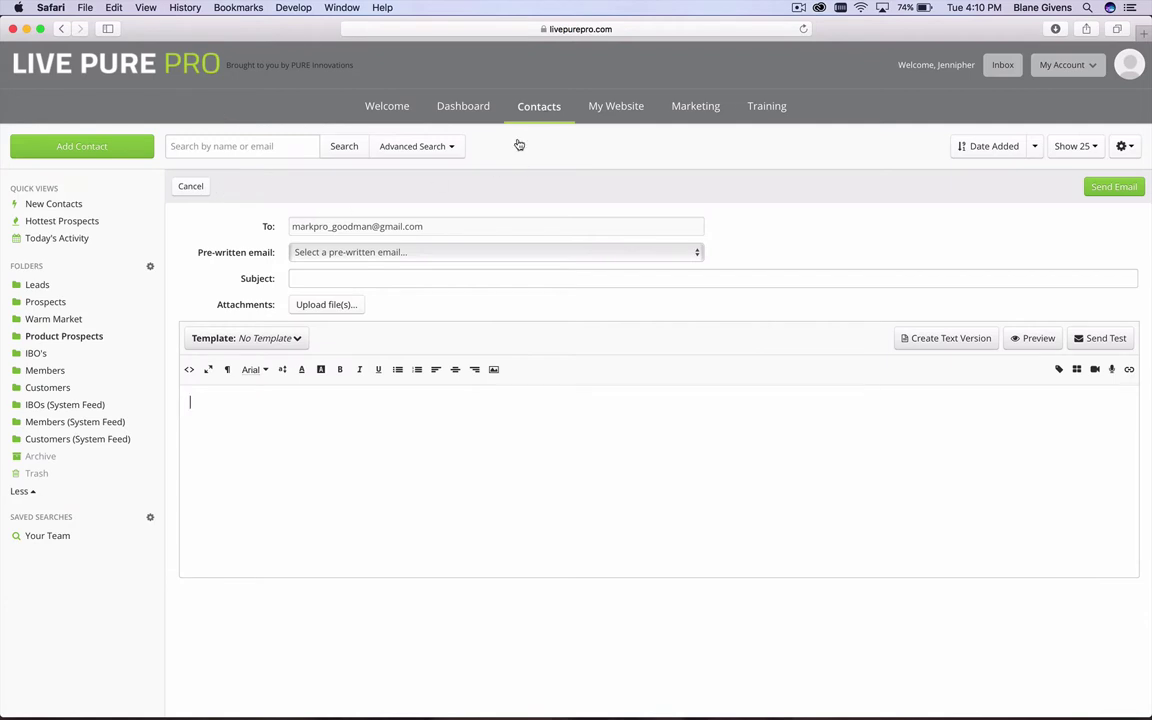
pyautogui.click(233, 338)
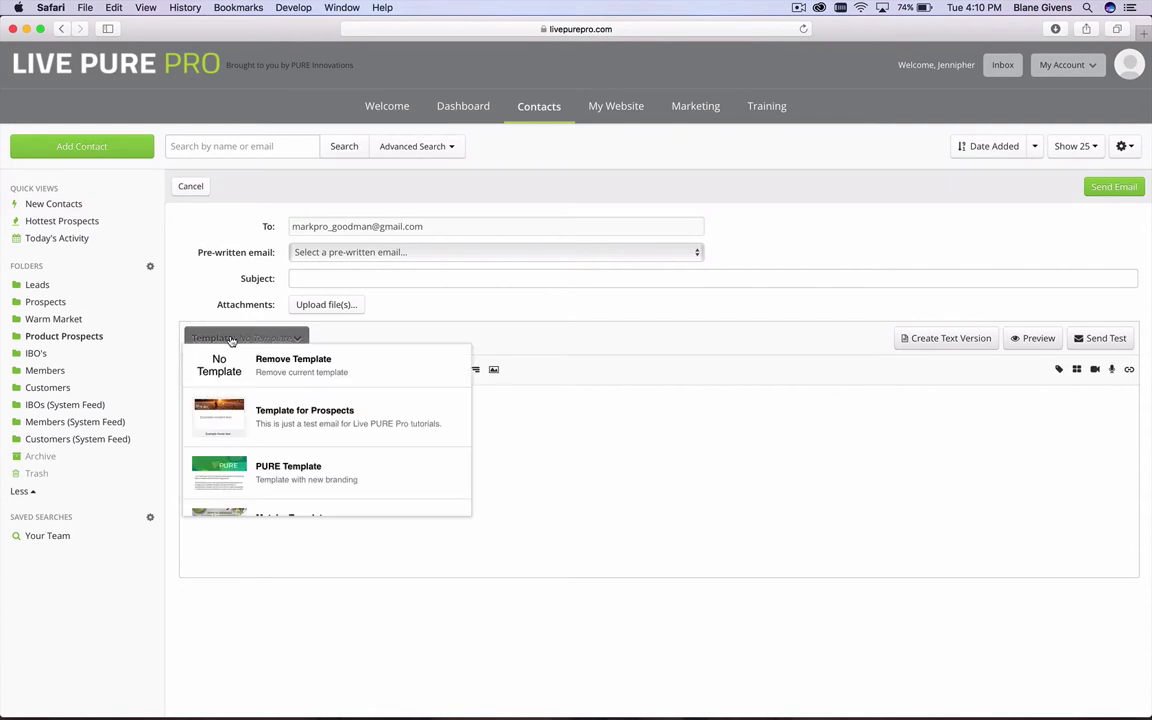
pyautogui.click(263, 413)
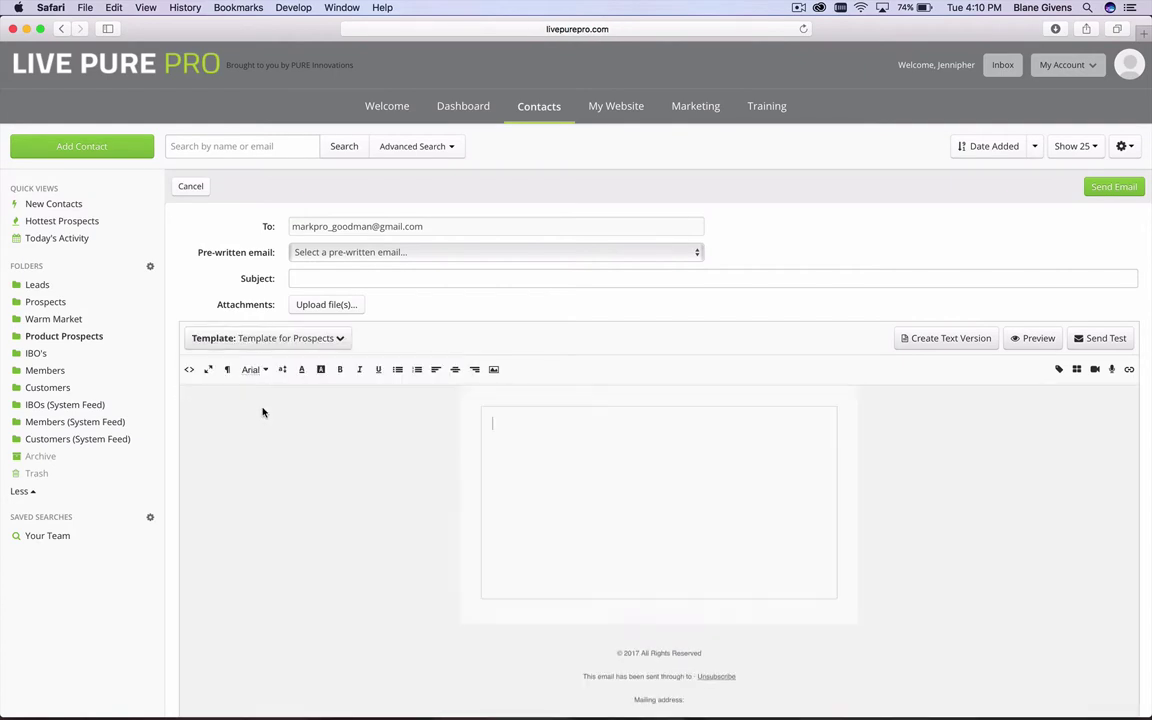
pyautogui.scroll(-2, 728, 405)
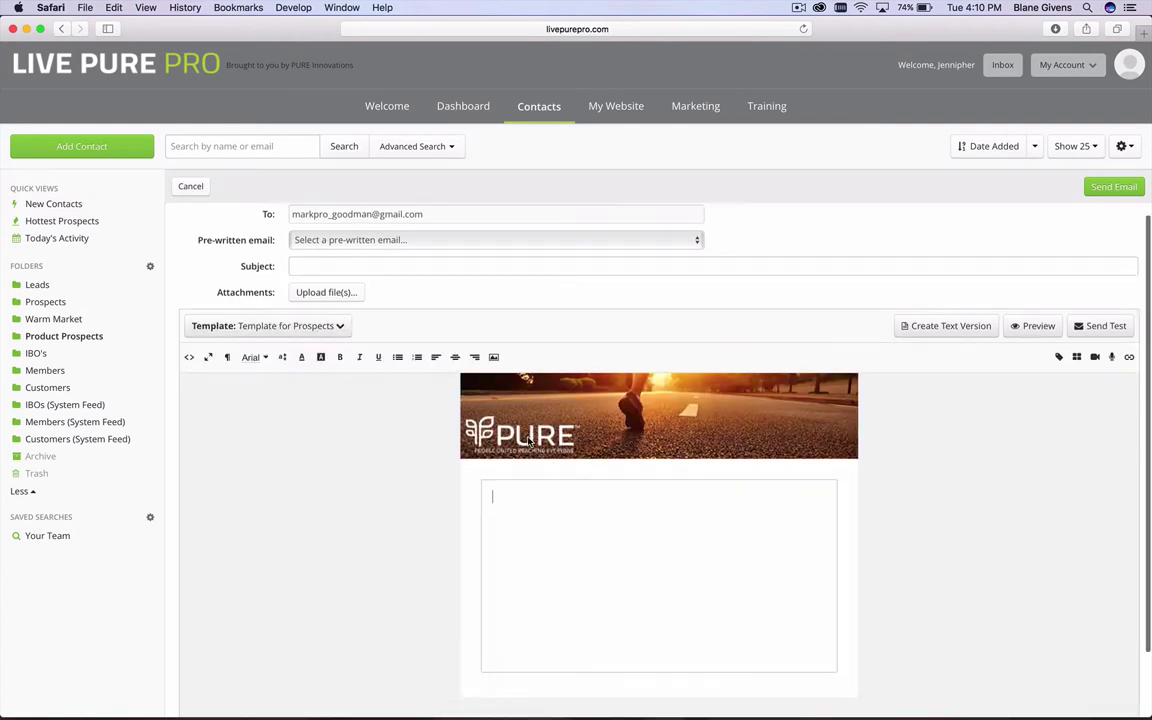
pyautogui.click(591, 481)
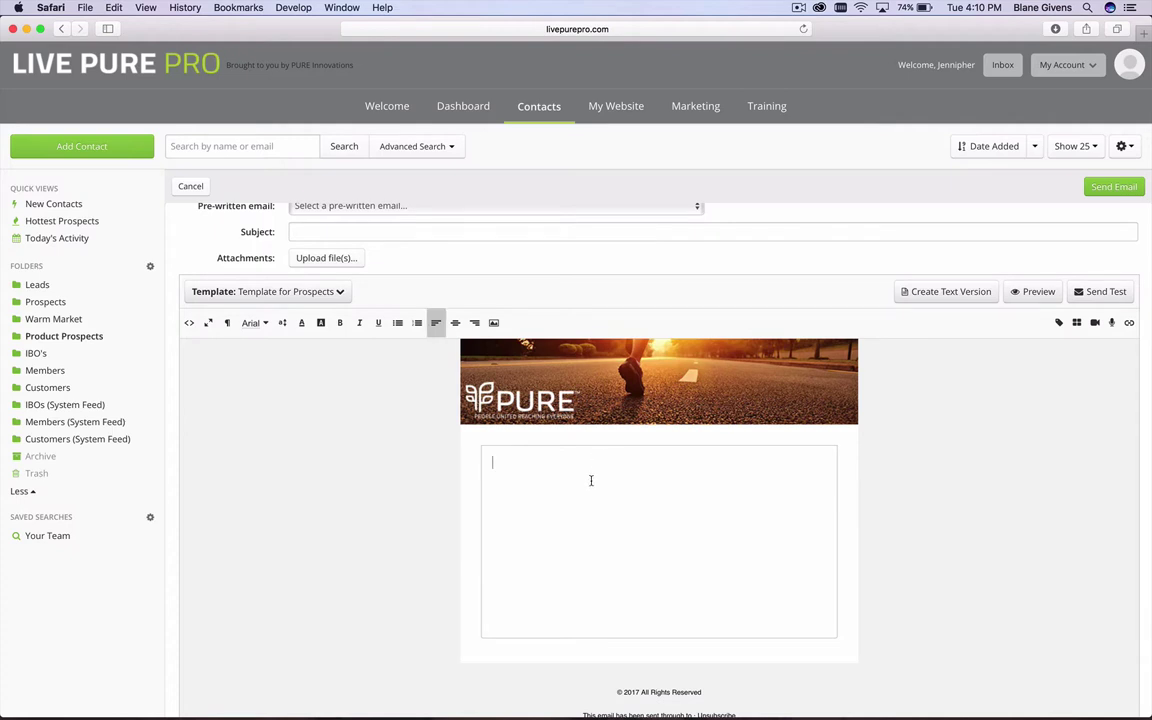